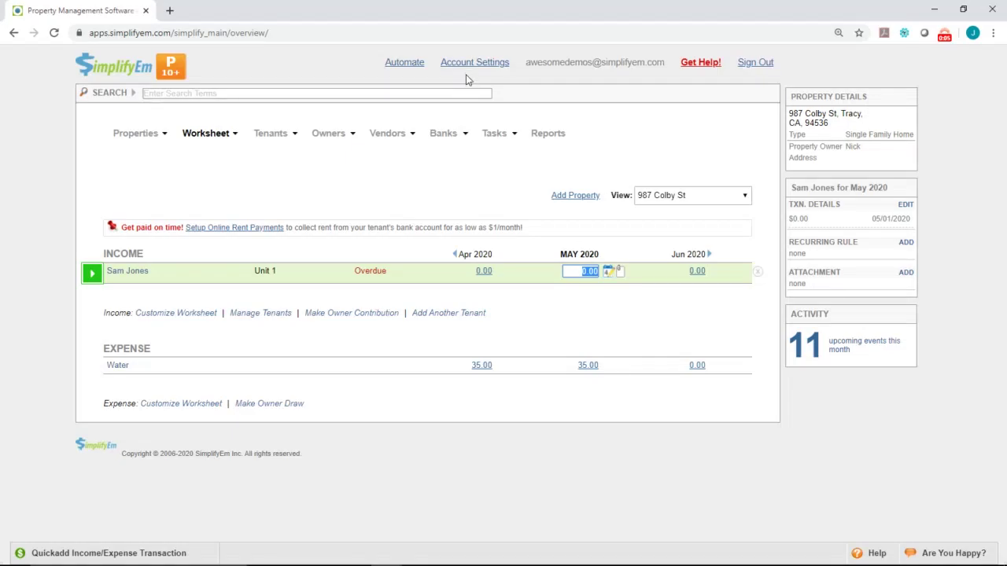
- Go to the Account Settings page from the top header link
left_click(468, 66)
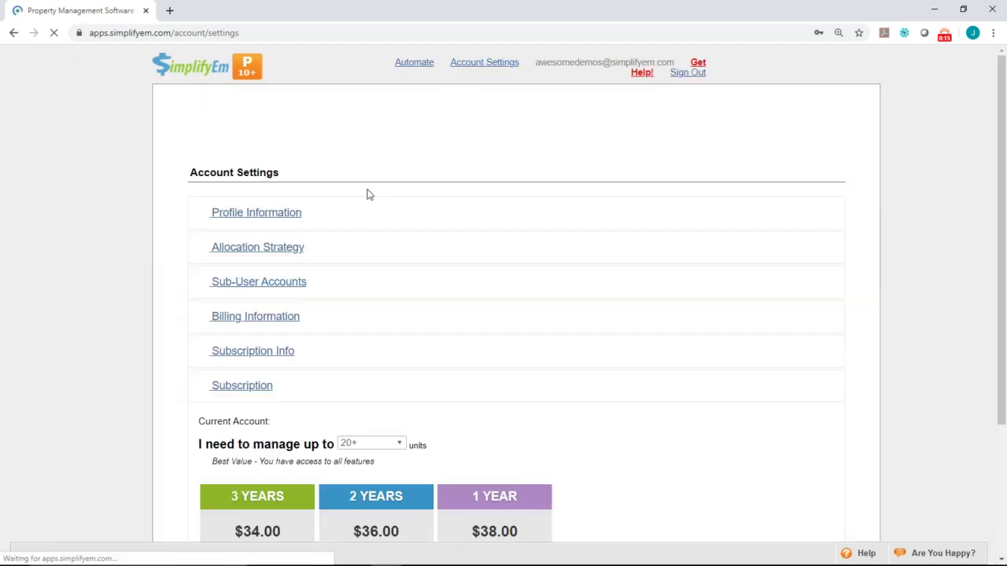
- Expand Allocation Strategy to show automatic allocation to the earliest amounts owed
left_click(293, 250)
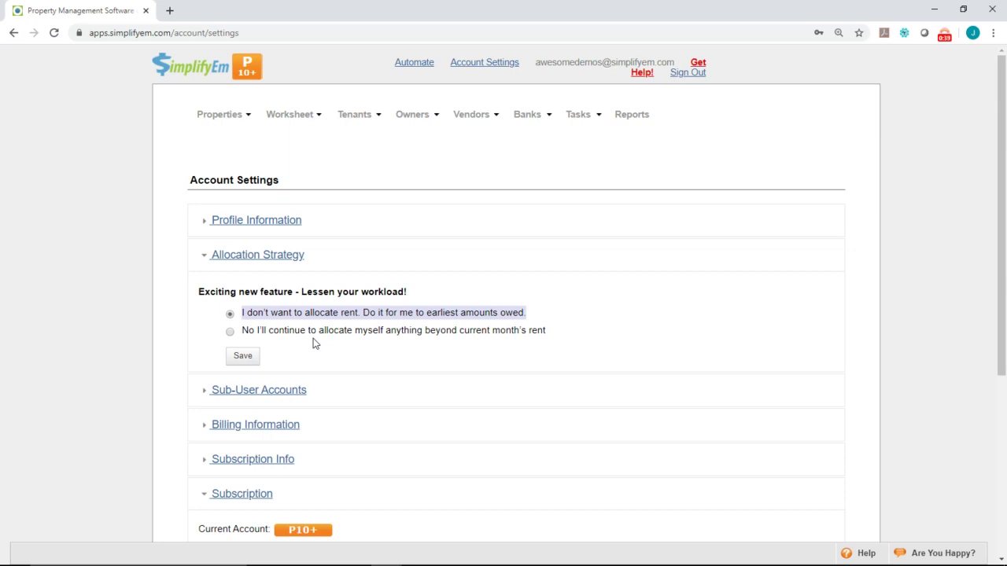
mouse_move(292, 114)
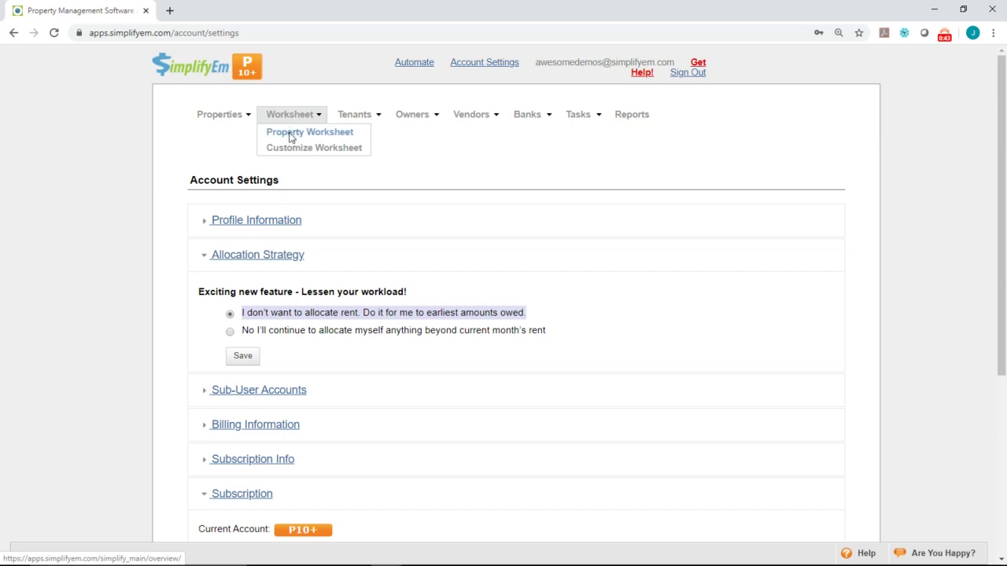
left_click(290, 137)
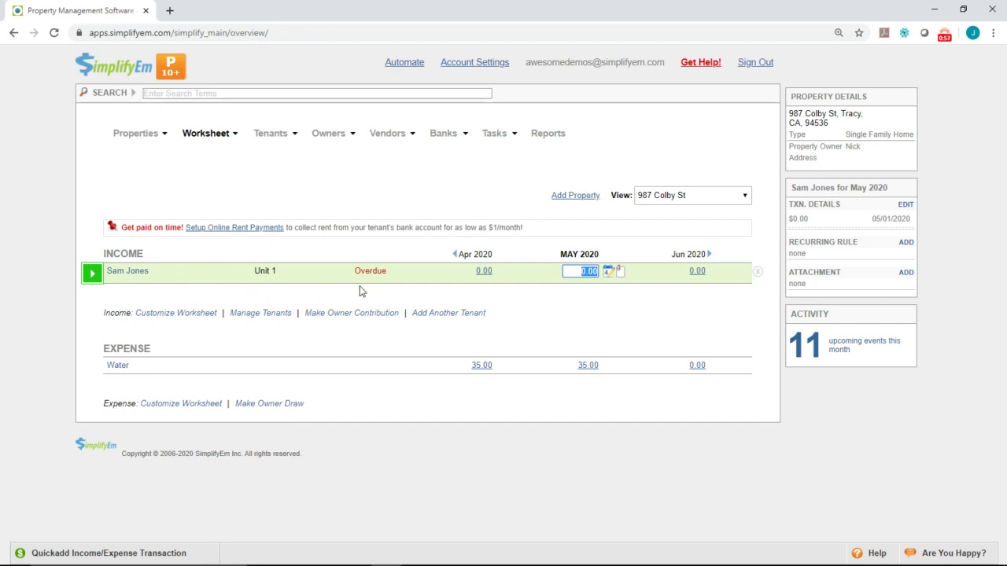
- Enter 1970 as the Unit 1 tenant's May 2020 payment and confirm the status shows Paid
mouse_move(374, 275)
type("1970")
key("Return")
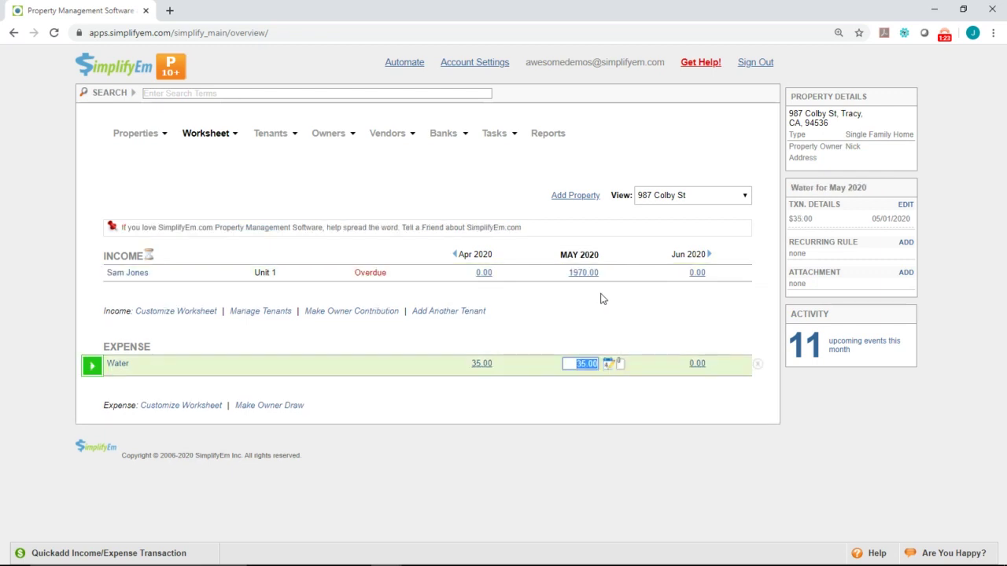
left_click(403, 272)
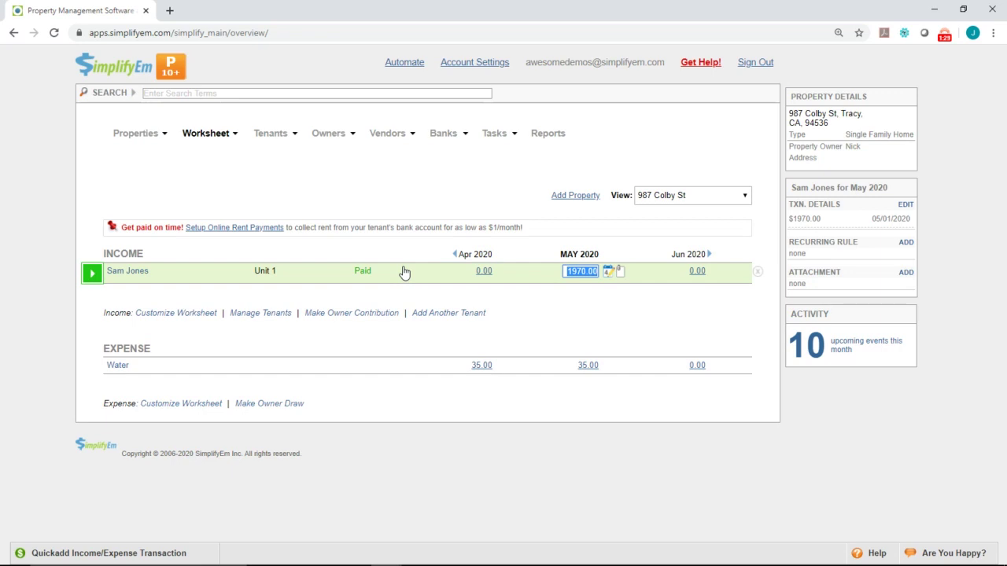
mouse_move(83, 285)
- Expand the tenant row and the 1970.00 transaction to view its April and May allocations
left_click(91, 273)
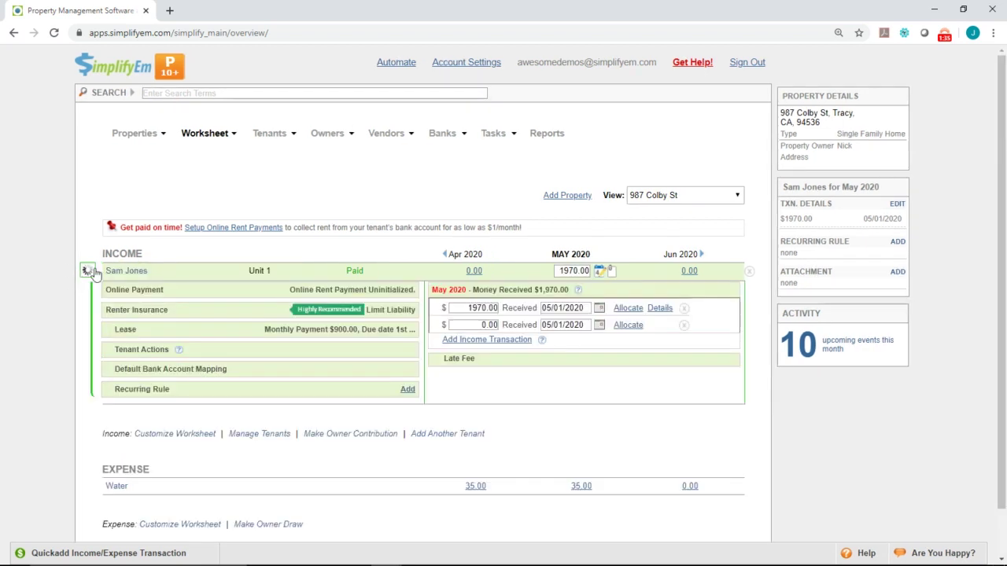
left_click(436, 313)
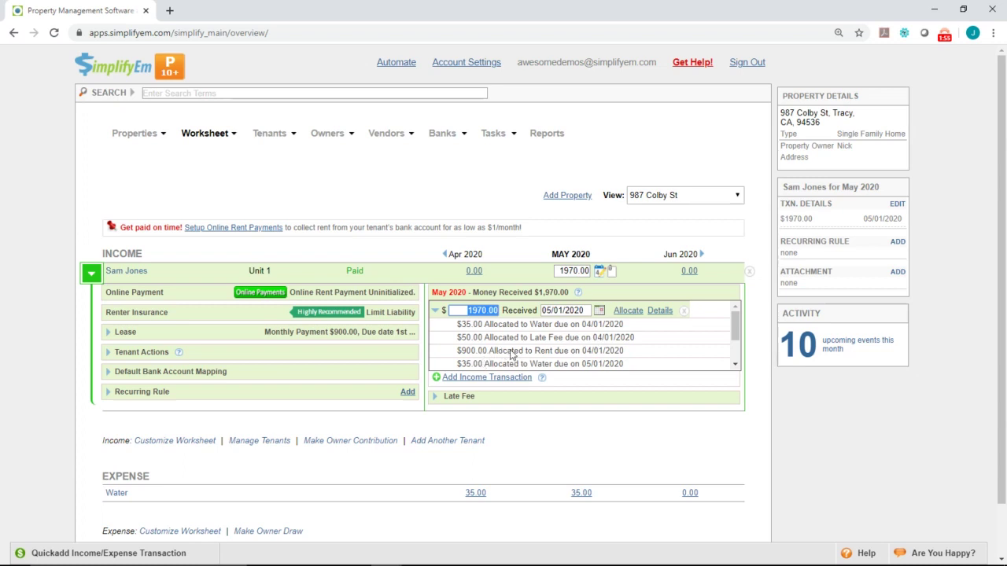
scroll(543, 334, "down", 2)
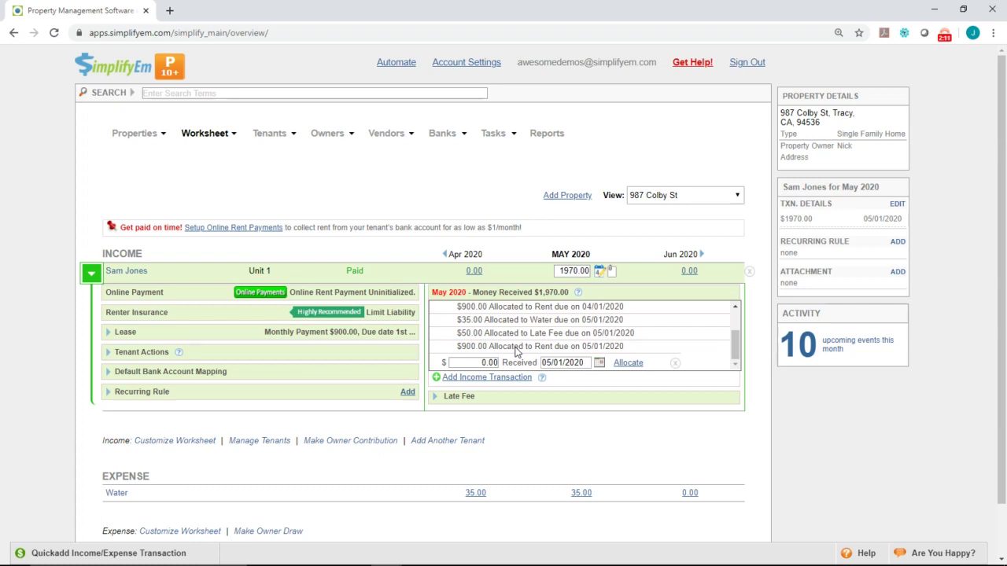
scroll(517, 351, "up", 5)
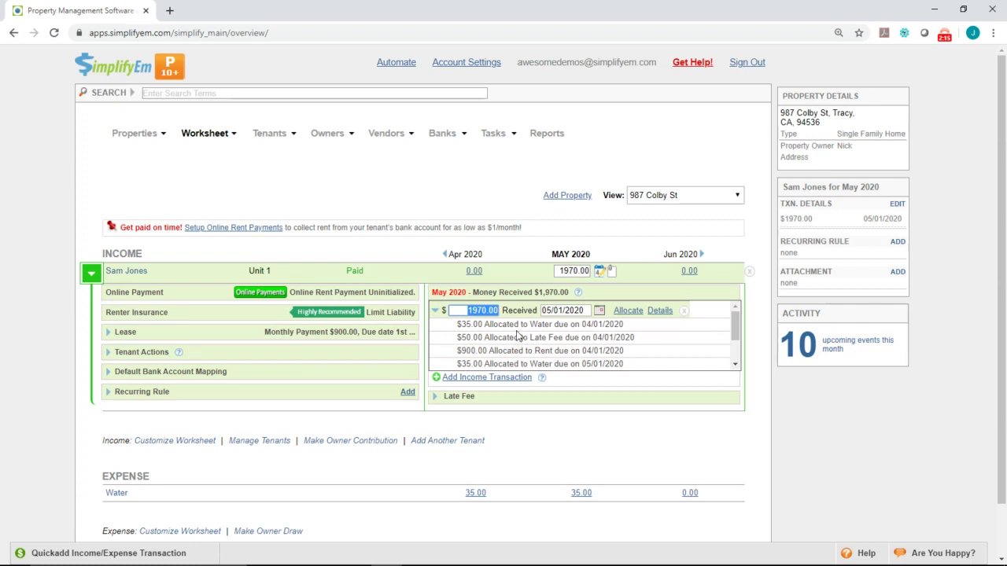
- Change the tenant's May 2020 amount to 0 and re-expand the tenant's details
left_click(567, 271)
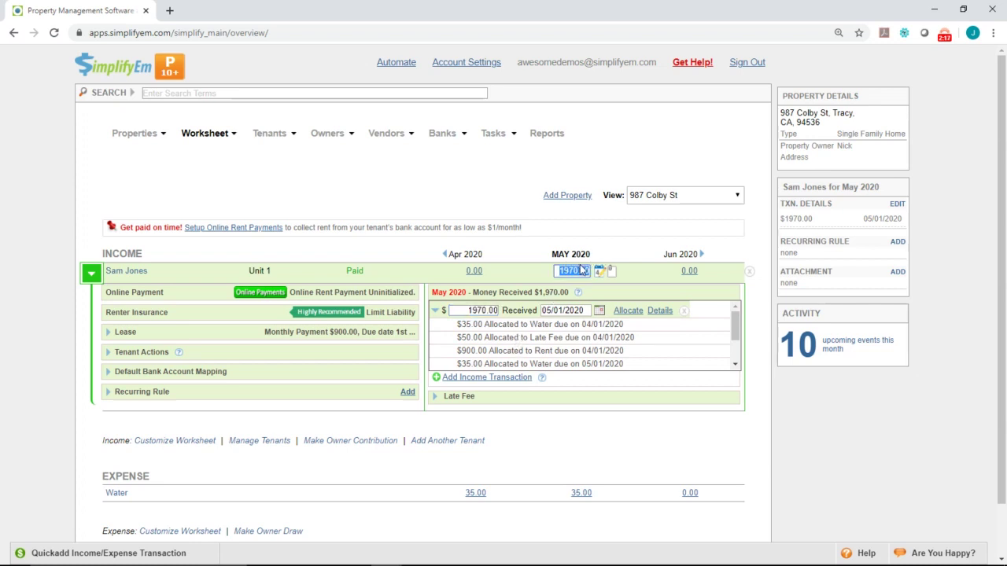
type("0")
key("Return")
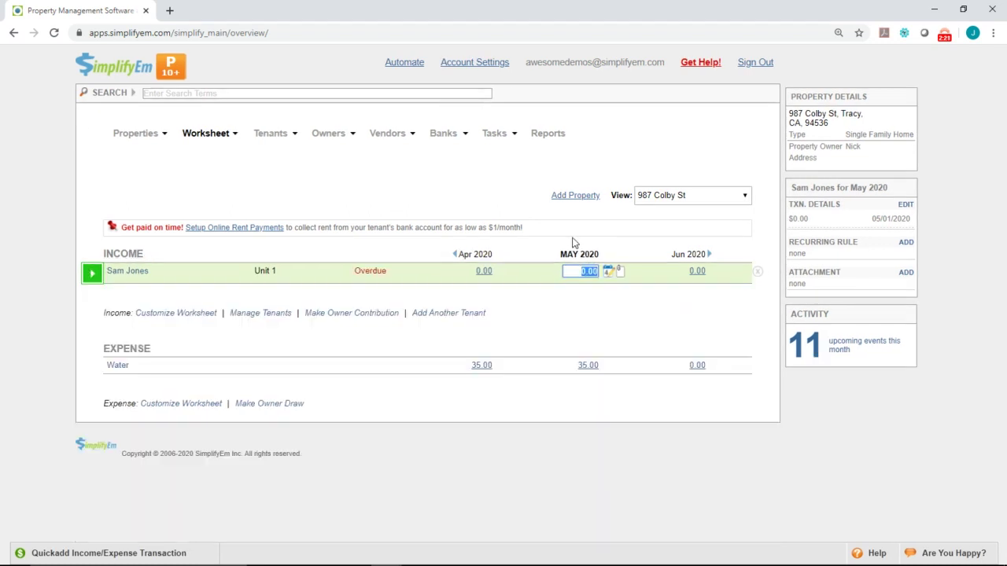
left_click(91, 280)
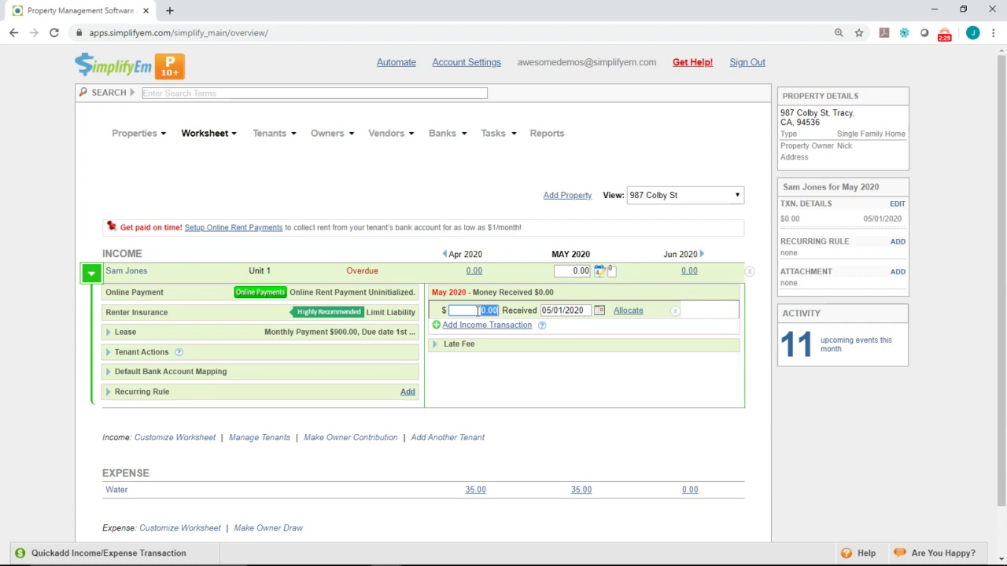
- Record a 985.00 payment on 05/01 and an 85.00 payment dated 05/07/2020
type("985")
left_click(590, 402)
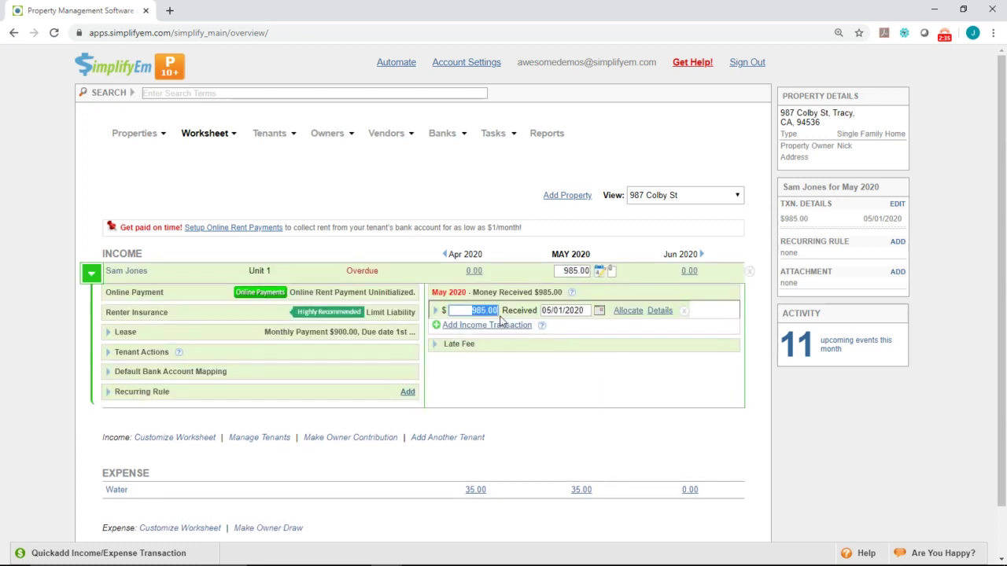
left_click(470, 325)
left_click(599, 328)
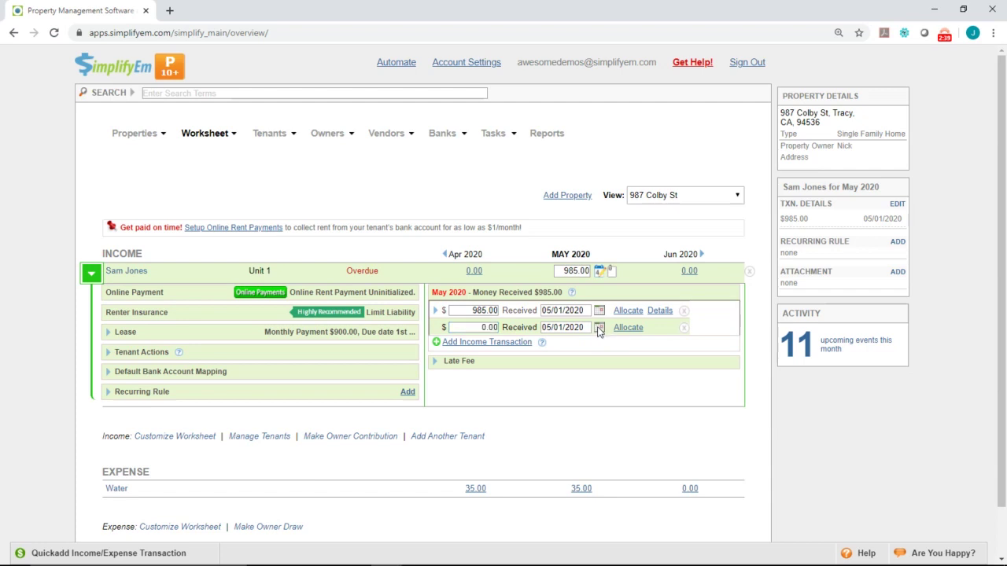
left_click(645, 405)
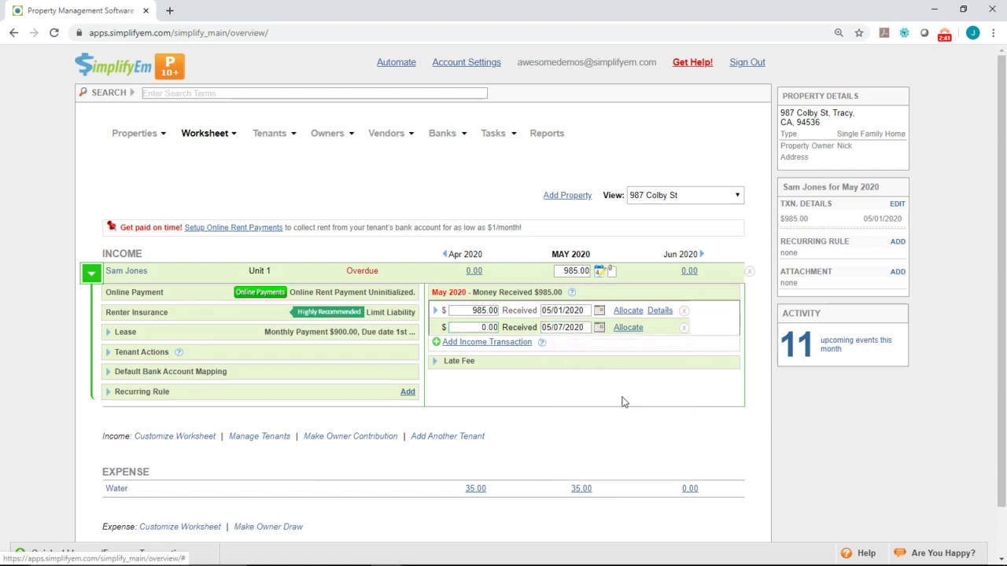
left_click(477, 326)
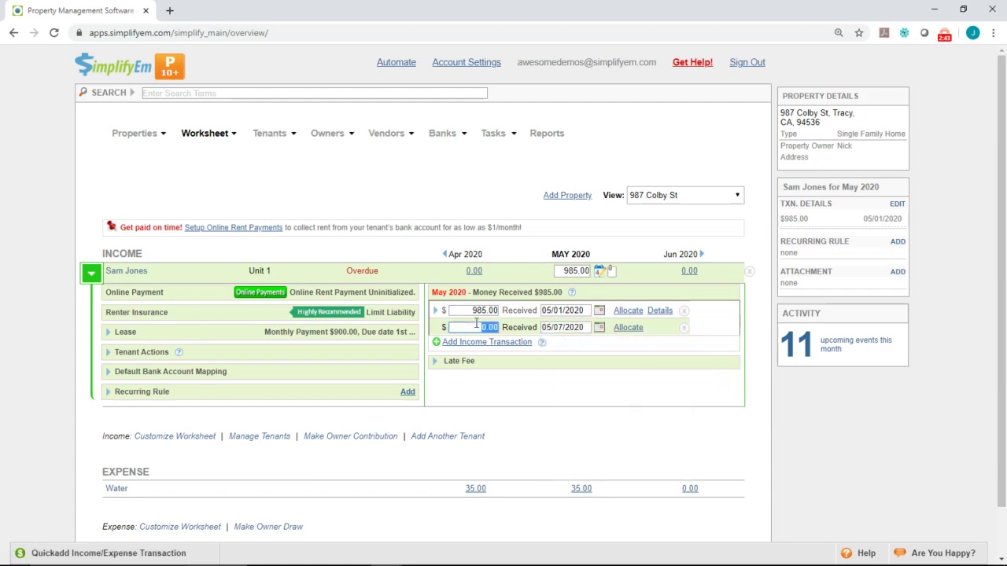
type("85")
left_click(508, 347)
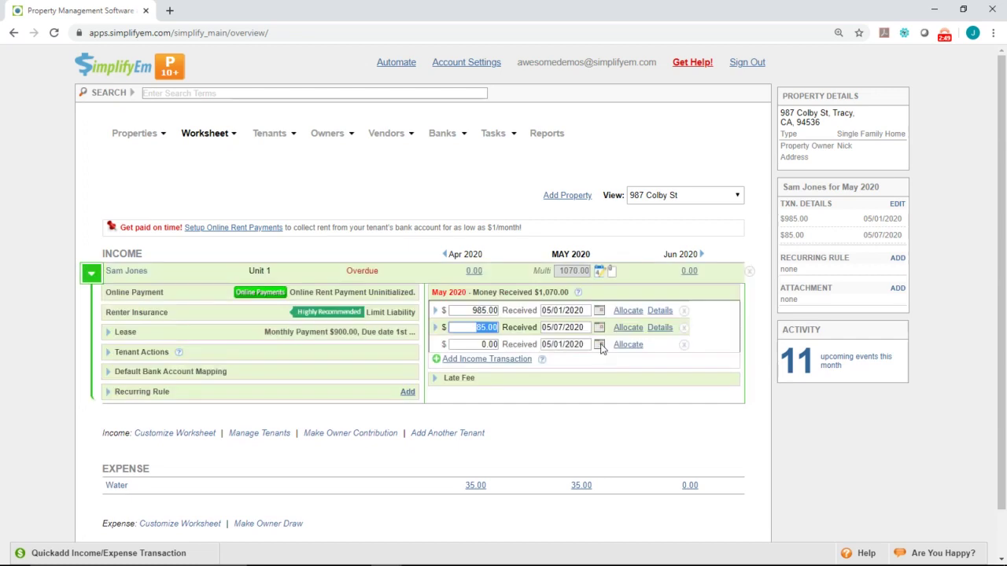
- Record a third payment of 900.00 dated 05/14/2020
left_click(600, 345)
left_click(646, 438)
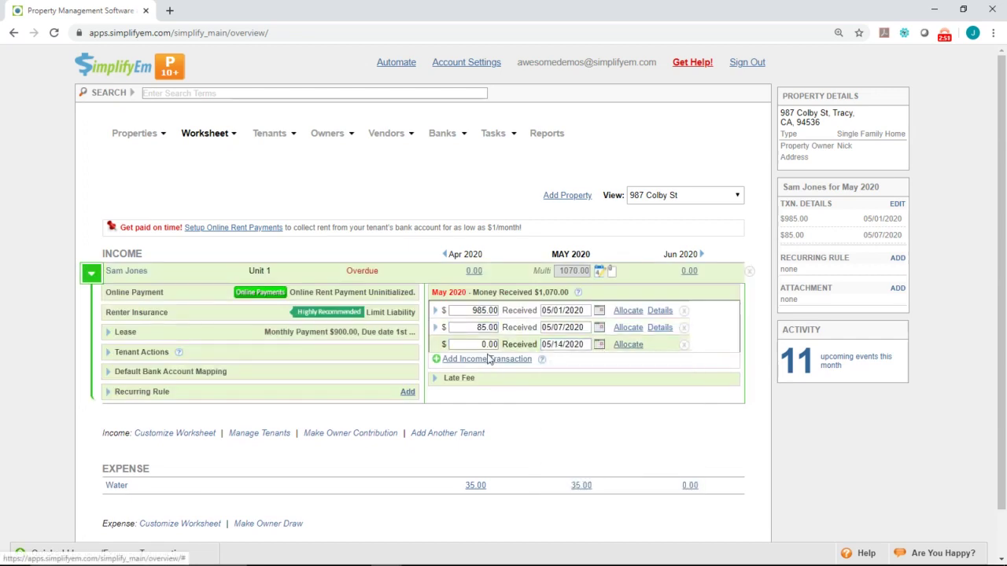
left_click(483, 345)
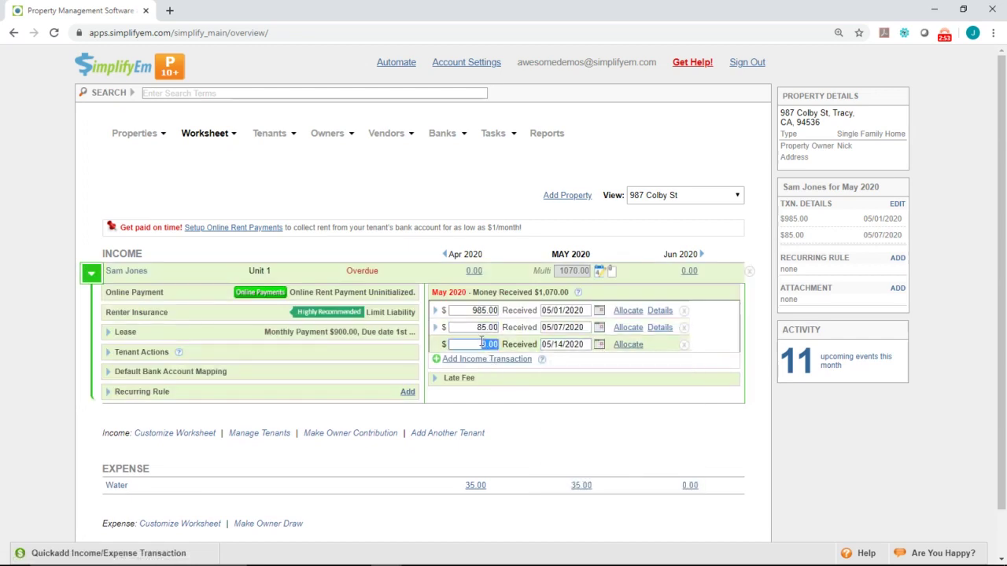
type("900")
key("Return")
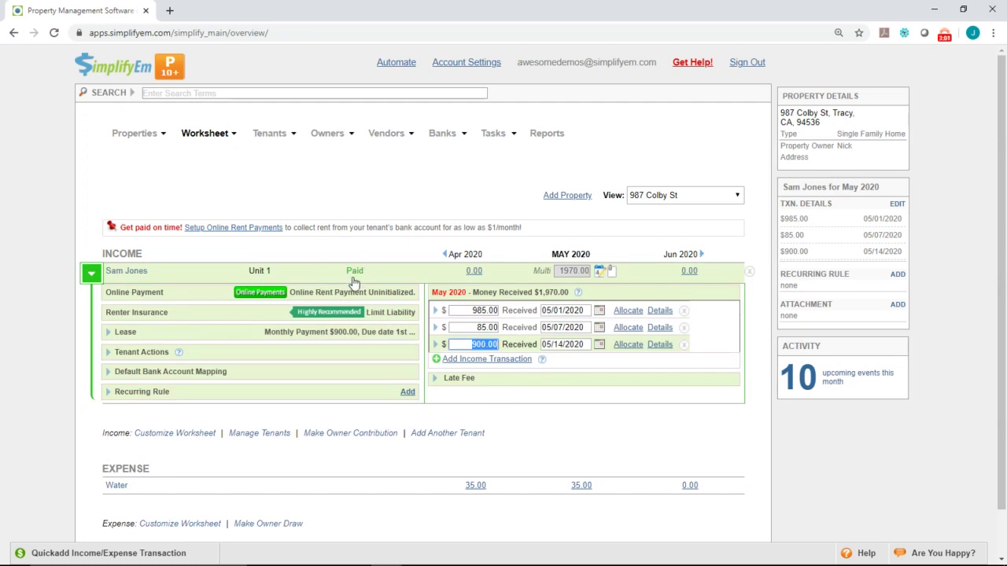
- Expand the 985.00, 85.00 and 900.00 transactions to see which April and May dues each covers
left_click(435, 312)
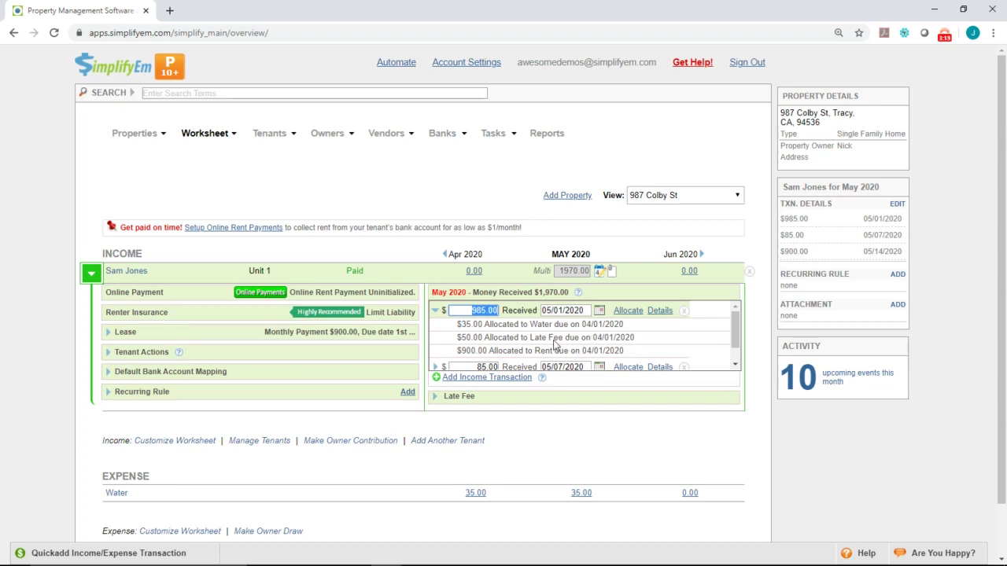
scroll(555, 344, "down", 1)
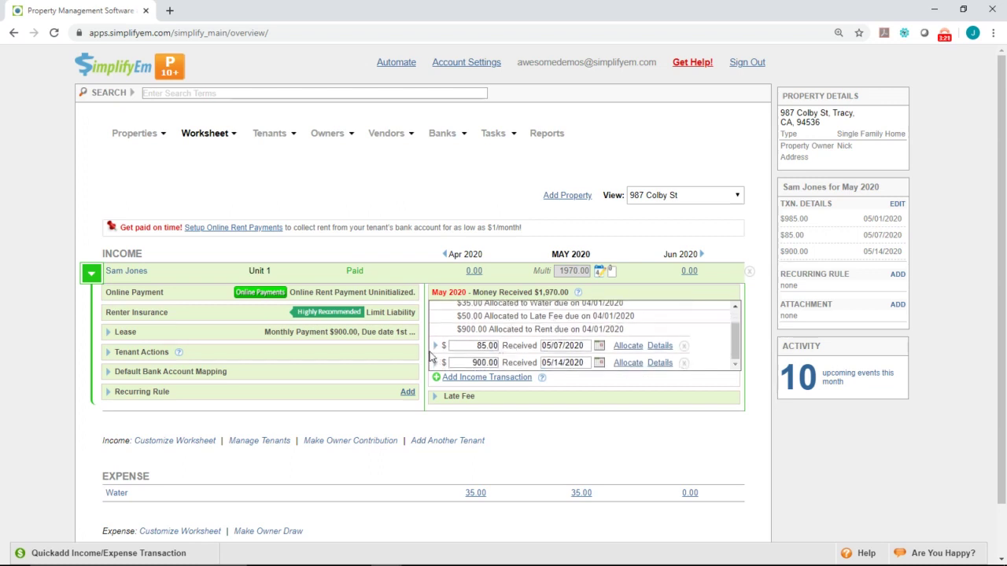
left_click(435, 347)
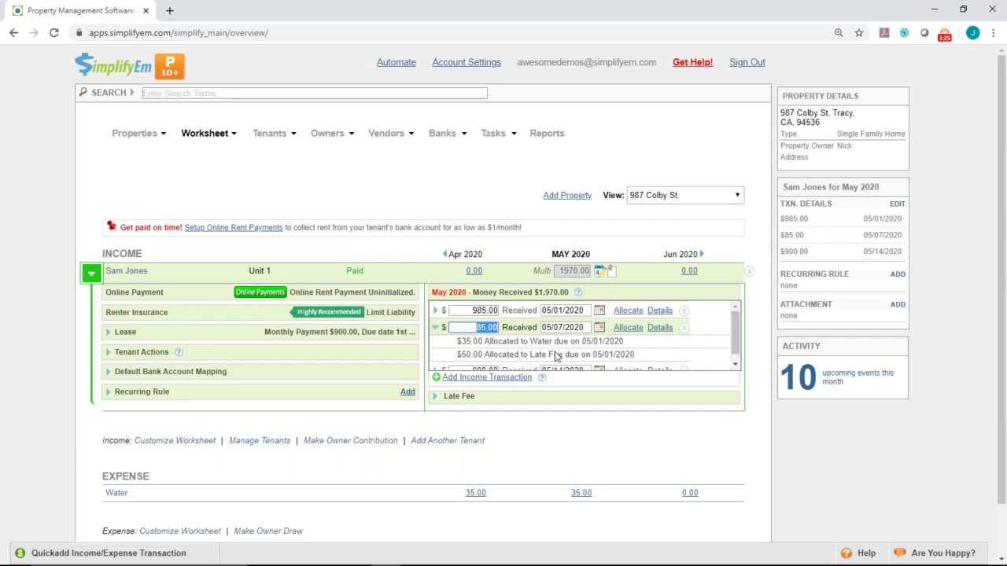
scroll(543, 341, "down", 1)
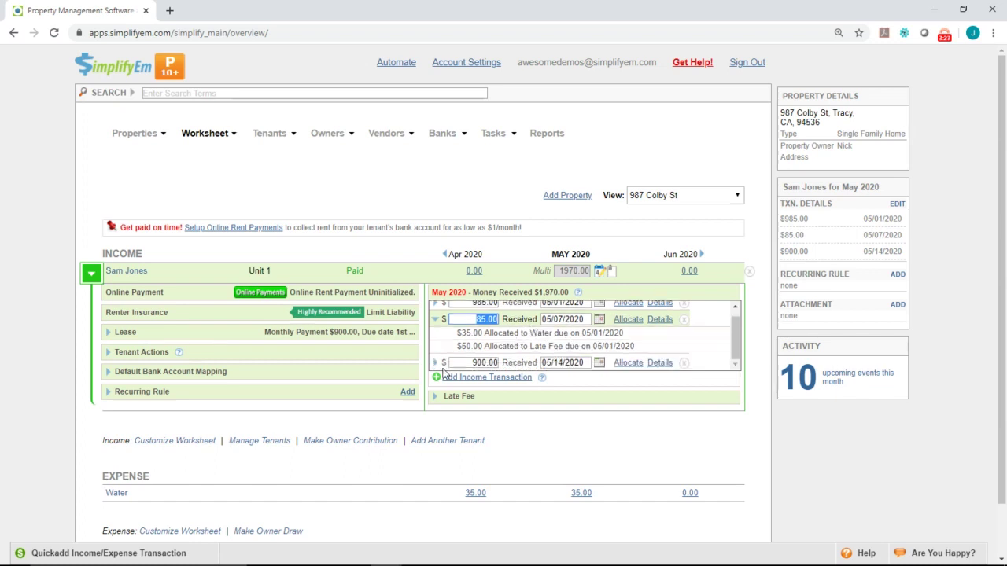
left_click(435, 363)
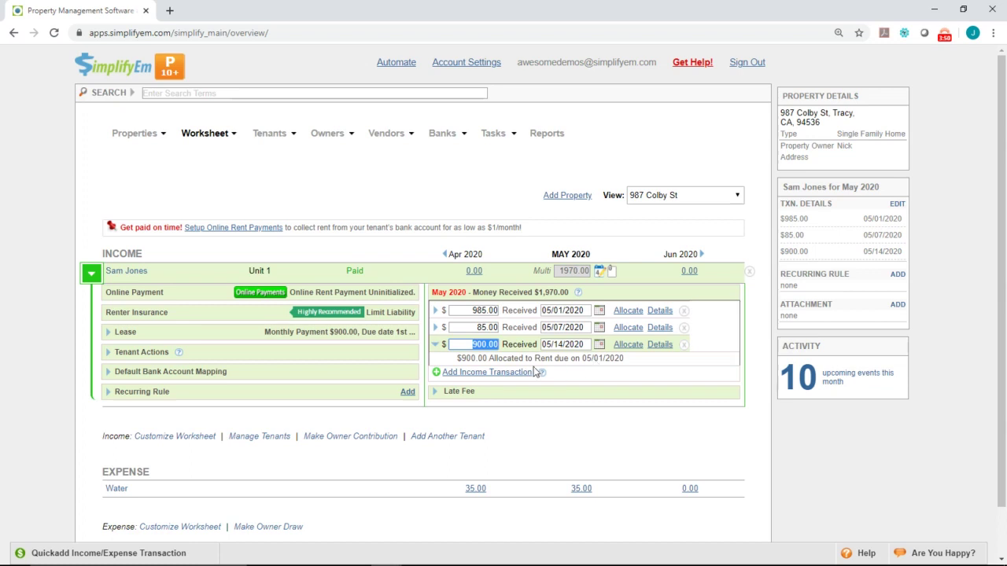
- Add a 900.00 payment dated 05/21/2020 and check it goes to the 06/01/2020 rent
left_click(507, 374)
left_click(599, 363)
left_click(645, 472)
left_click(483, 362)
type("900")
key("Return")
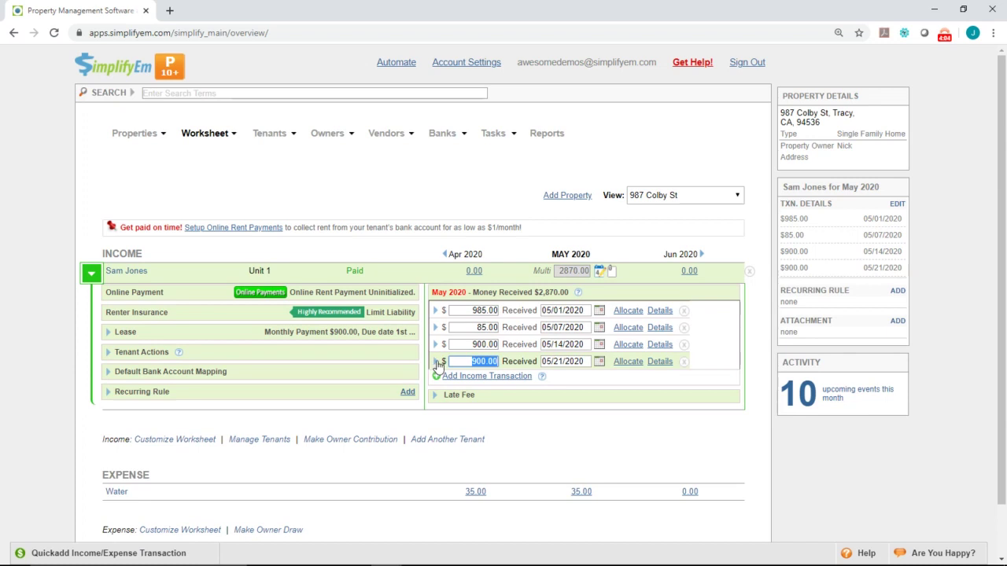
left_click(437, 362)
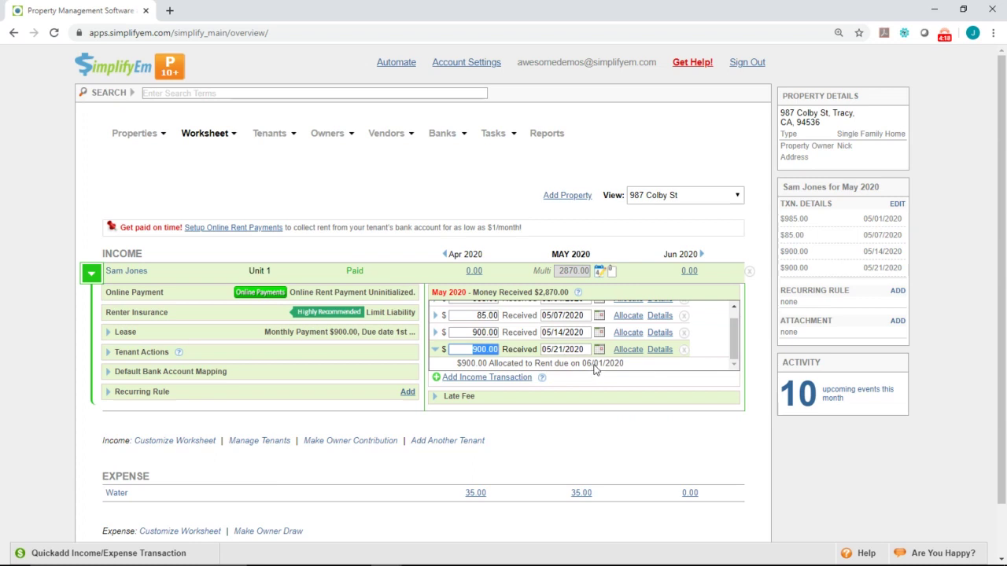
- In Account Settings, set Allocation Strategy to 'No I'll continue to allocate myself'
left_click(479, 69)
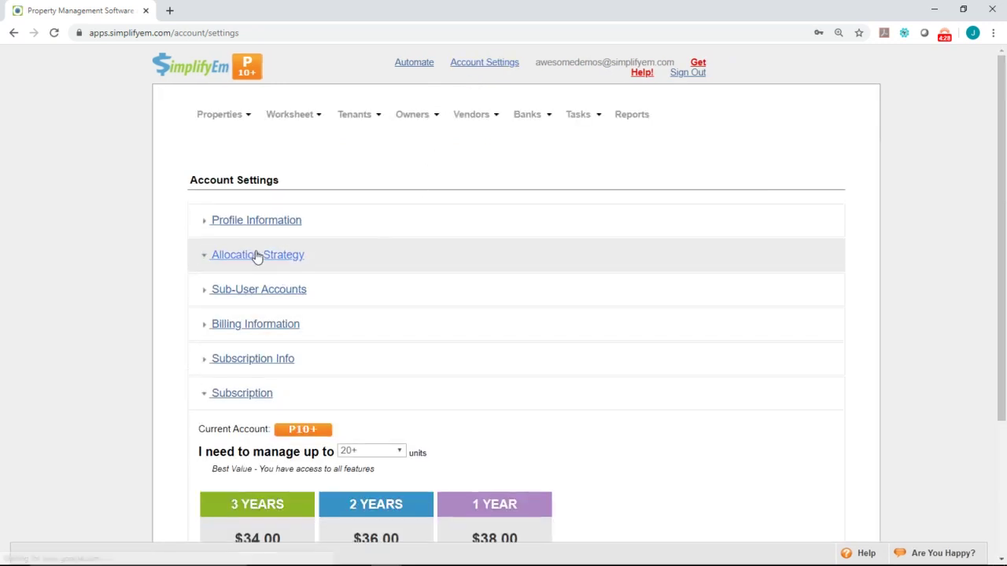
left_click(257, 256)
left_click(231, 333)
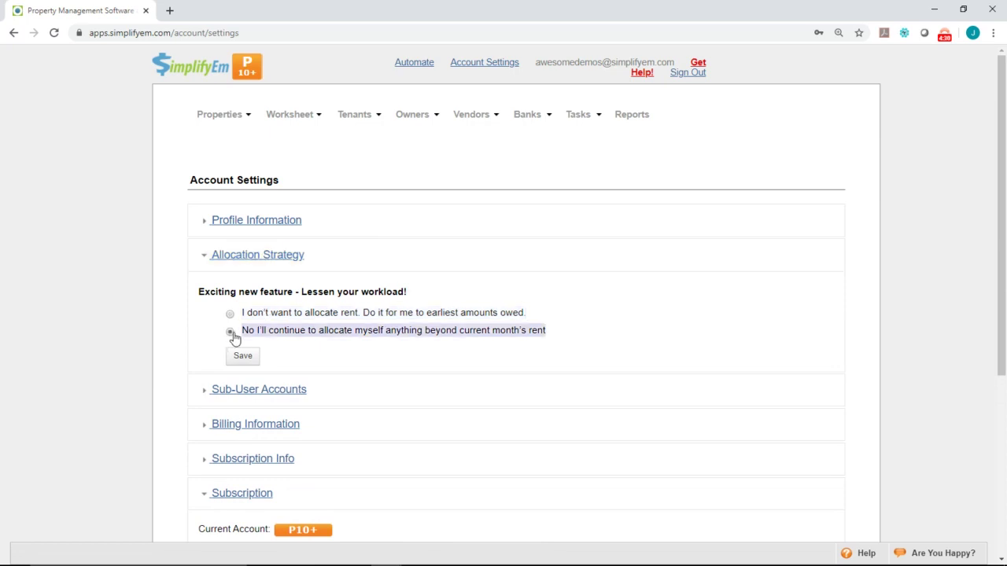